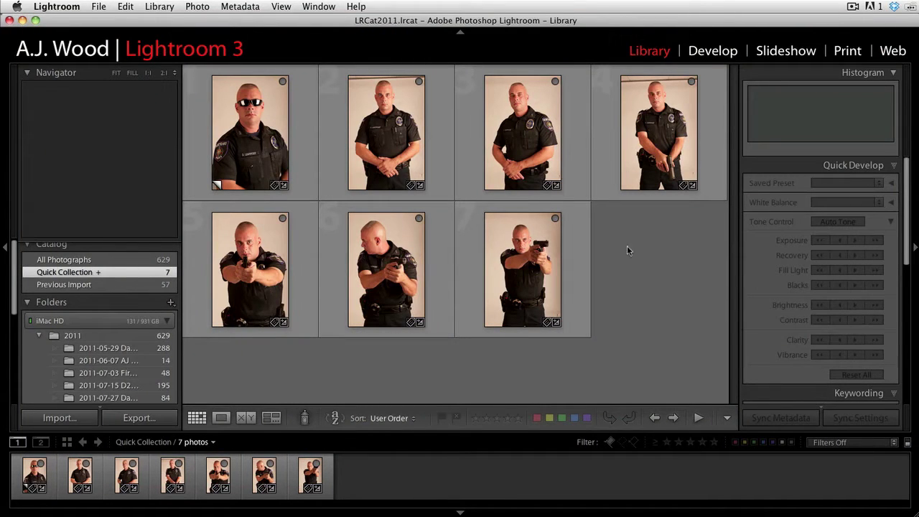
Step: Select all seven portraits in Develop and reset the first one's white balance to As Shot (4700, +7)
{"action": "left_click", "coordinate": [244, 138]}
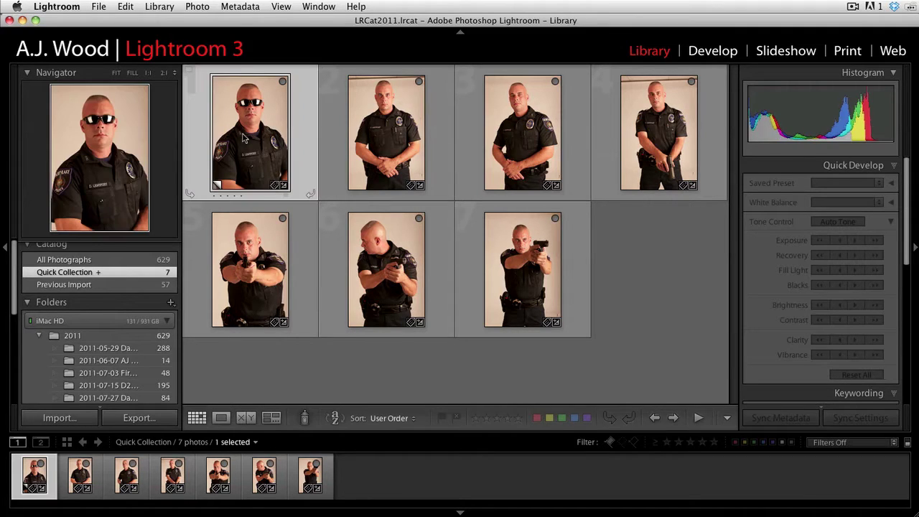
{"action": "left_click", "coordinate": [509, 284], "text": "shift"}
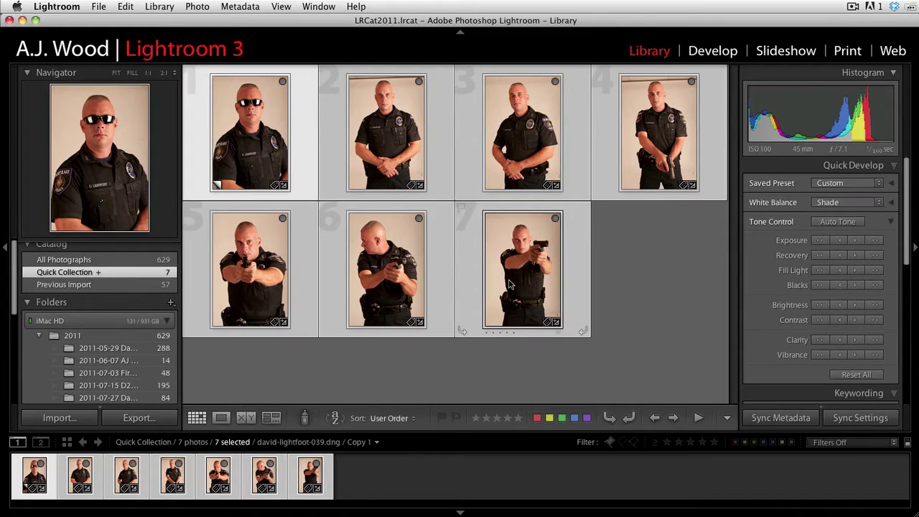
{"action": "left_click", "coordinate": [711, 51]}
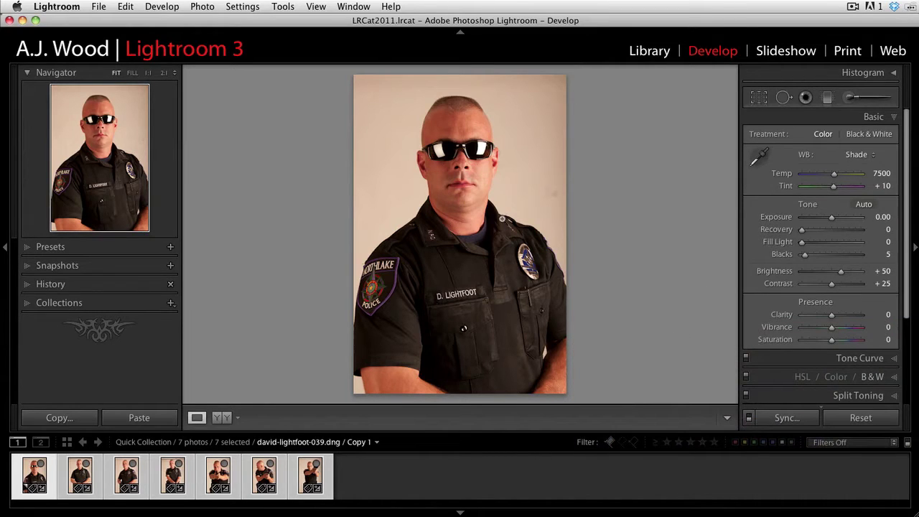
{"action": "left_click", "coordinate": [860, 155]}
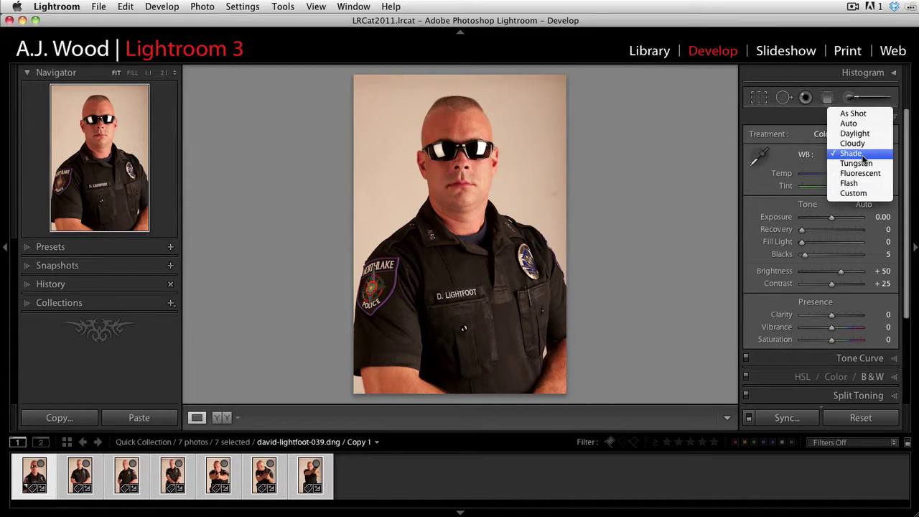
{"action": "left_click", "coordinate": [854, 114]}
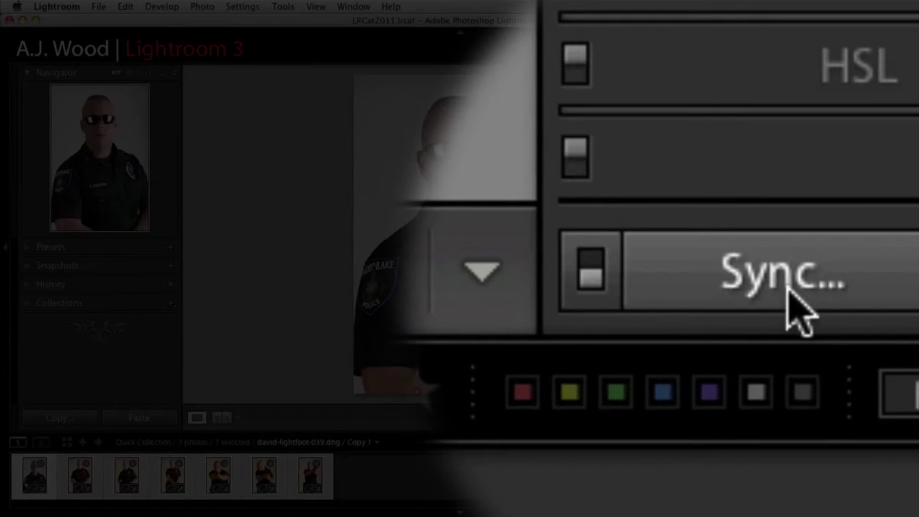
Step: Synchronize only White Balance, with every other setting unchecked, across the seven selected portraits
{"action": "left_click", "coordinate": [790, 291]}
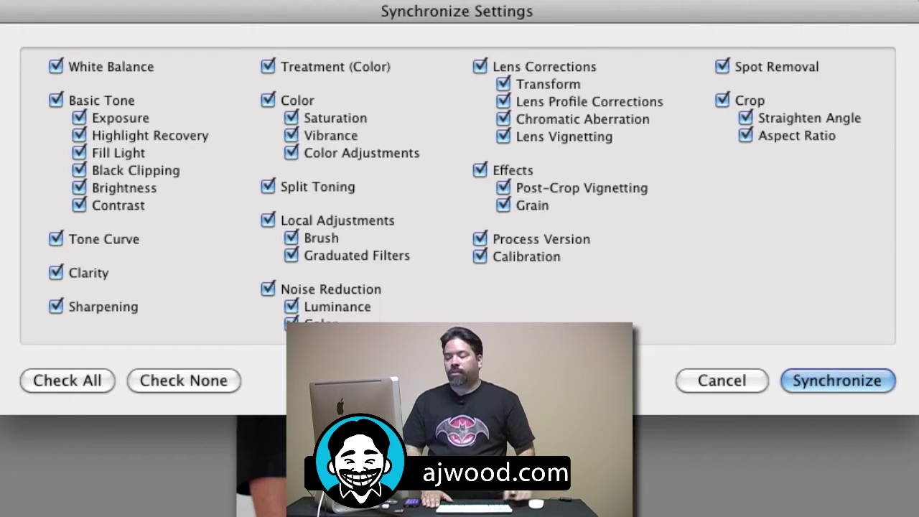
{"action": "left_click", "coordinate": [196, 381]}
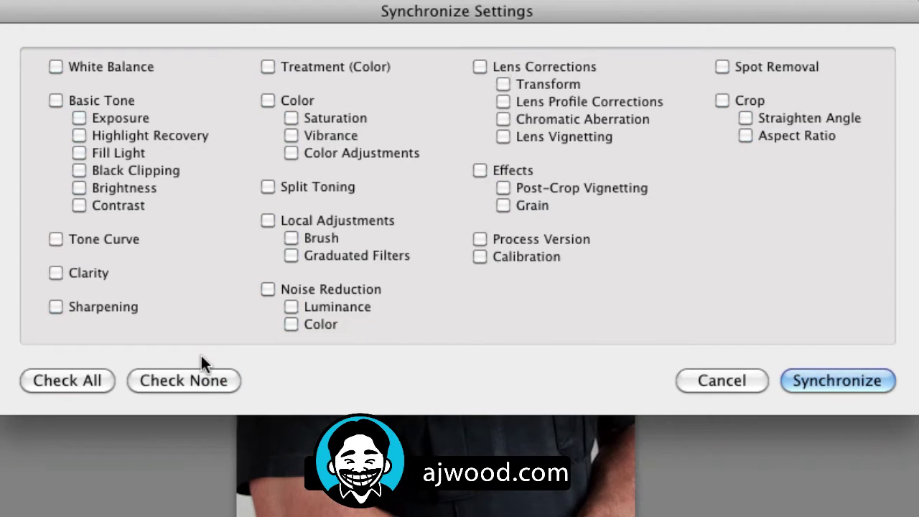
{"action": "left_click", "coordinate": [57, 67]}
{"action": "left_click", "coordinate": [834, 379]}
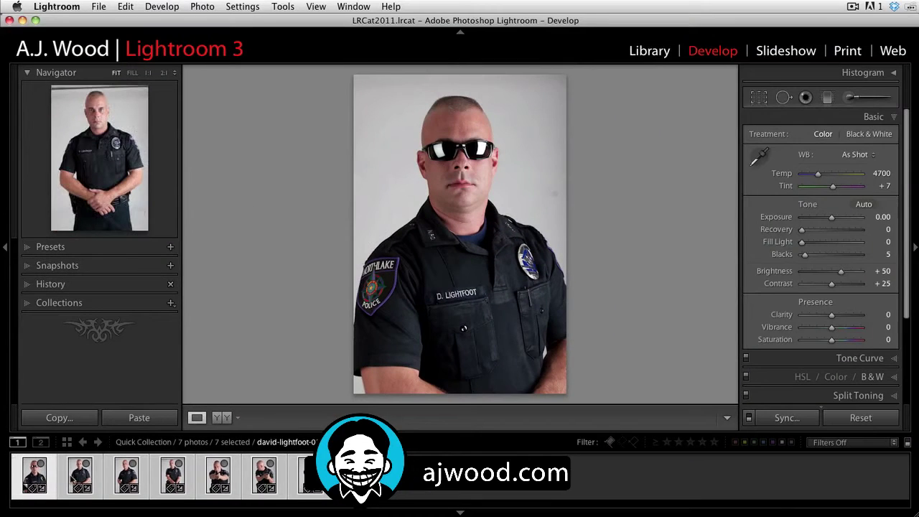
Step: Make the first sunglasses portrait black and white with Contrast +46, Clarity +100, Fill Light 22
{"action": "key", "text": "Right"}
{"action": "key", "text": "Right"}
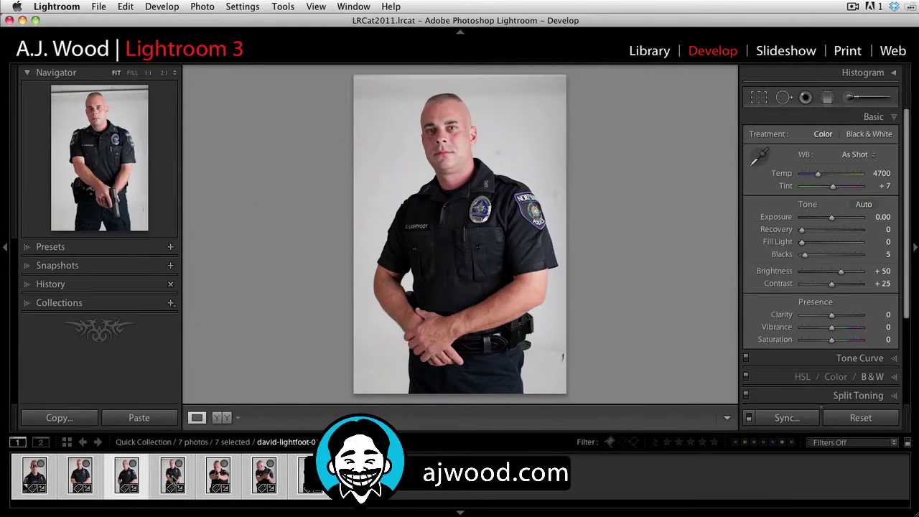
{"action": "key", "text": "Right"}
{"action": "left_click", "coordinate": [34, 475]}
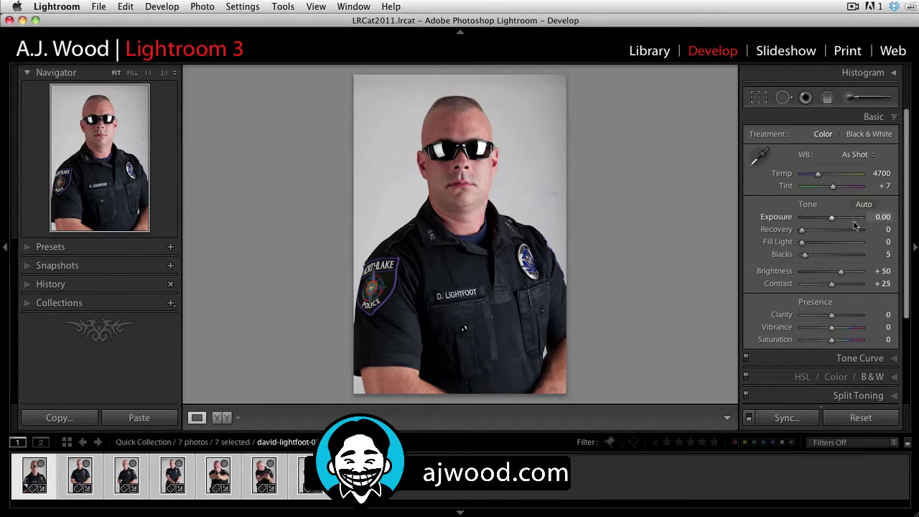
{"action": "left_click", "coordinate": [869, 135]}
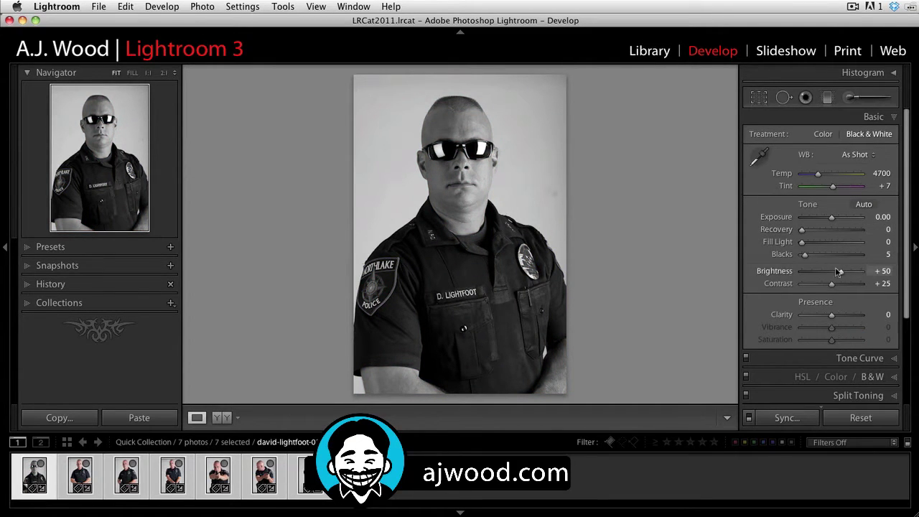
{"action": "left_click_drag", "start_coordinate": [835, 288], "coordinate": [840, 285]}
{"action": "left_click_drag", "start_coordinate": [832, 316], "coordinate": [888, 320]}
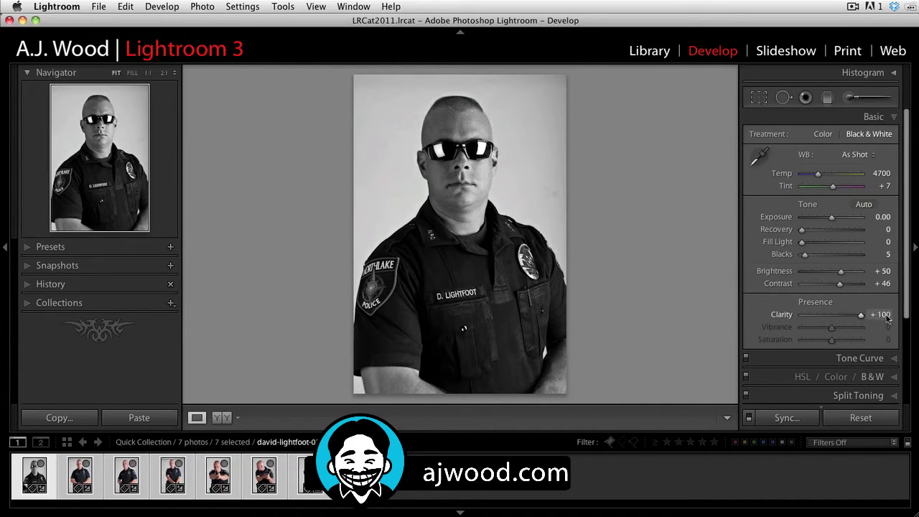
{"action": "left_click_drag", "start_coordinate": [805, 244], "coordinate": [816, 242]}
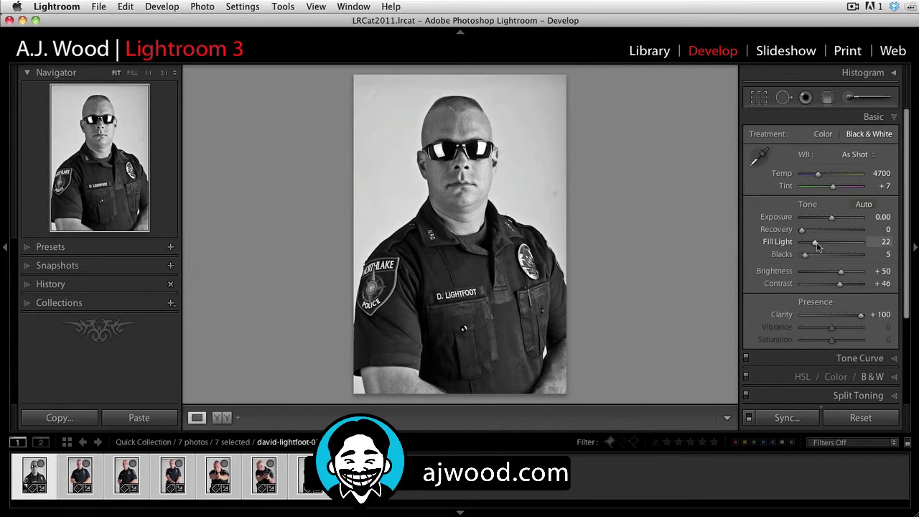
Step: Split-tone the portrait blue: highlights hue 209, saturation 15; shadows hue 225, saturation 41
{"action": "left_click", "coordinate": [892, 396]}
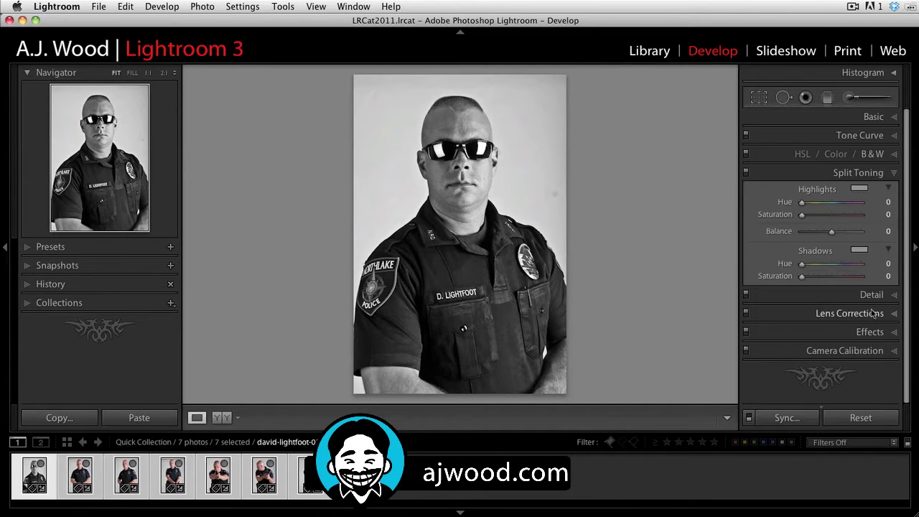
{"action": "left_click", "coordinate": [883, 203]}
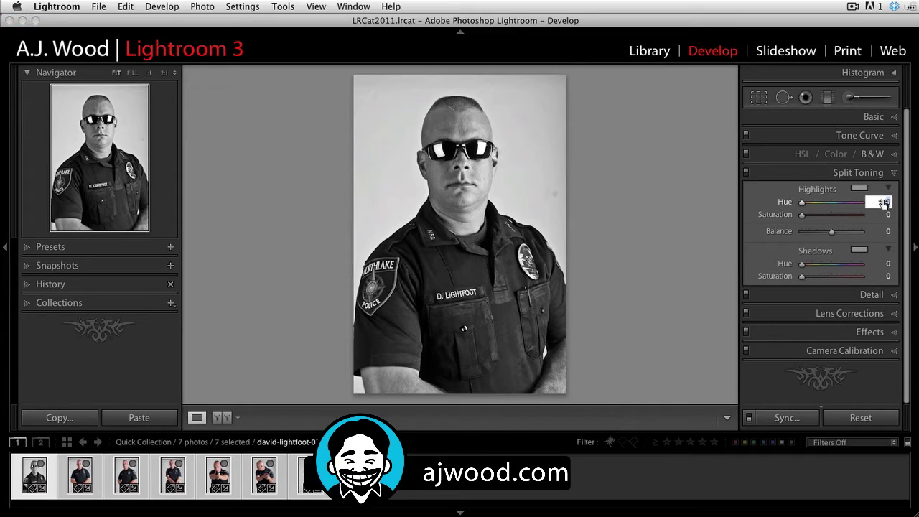
{"action": "type", "text": "209"}
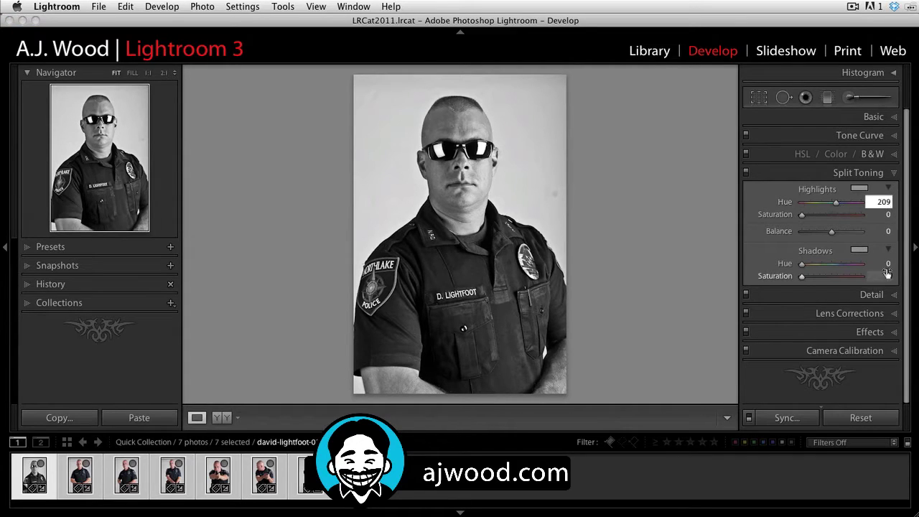
{"action": "left_click", "coordinate": [885, 263]}
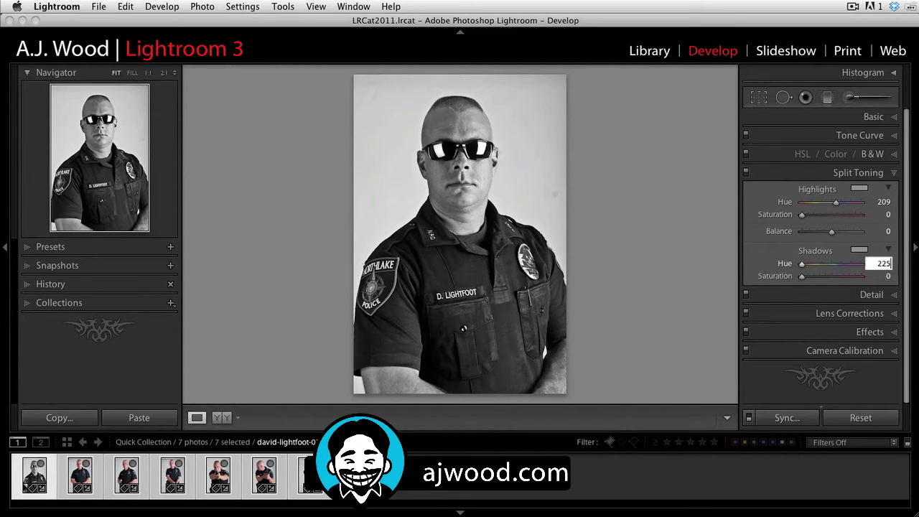
{"action": "type", "text": "225"}
{"action": "left_click_drag", "start_coordinate": [802, 276], "coordinate": [816, 280]}
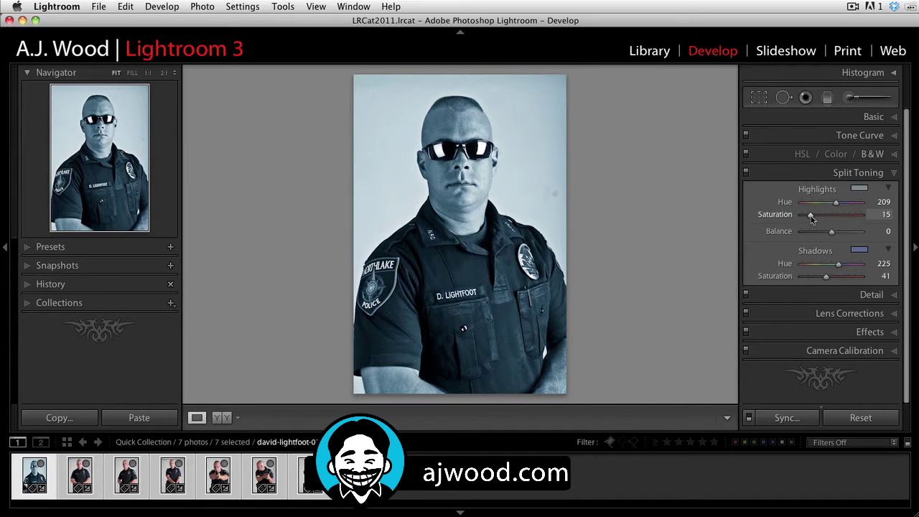
{"action": "left_click", "coordinate": [787, 418]}
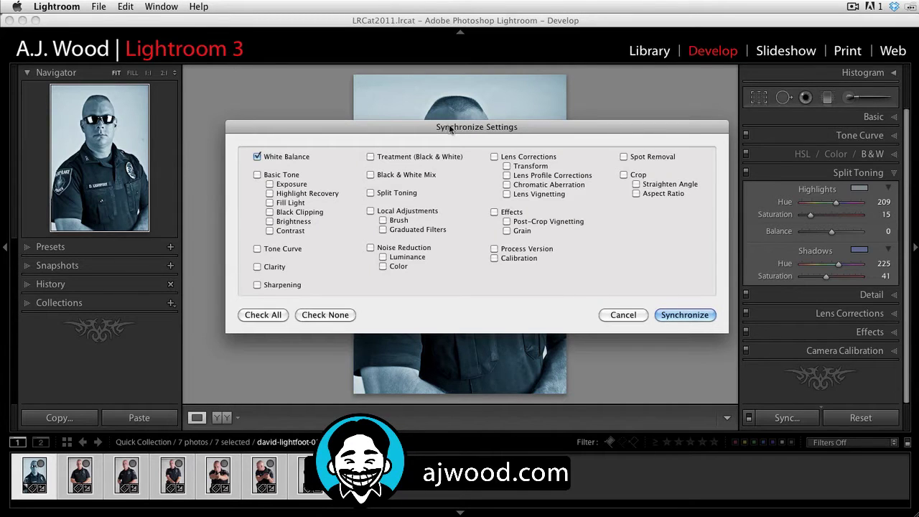
Step: Synchronize all settings, Basic Tone included, from the blue-toned portrait to all seven photos
{"action": "left_click_drag", "start_coordinate": [449, 128], "coordinate": [444, 124]}
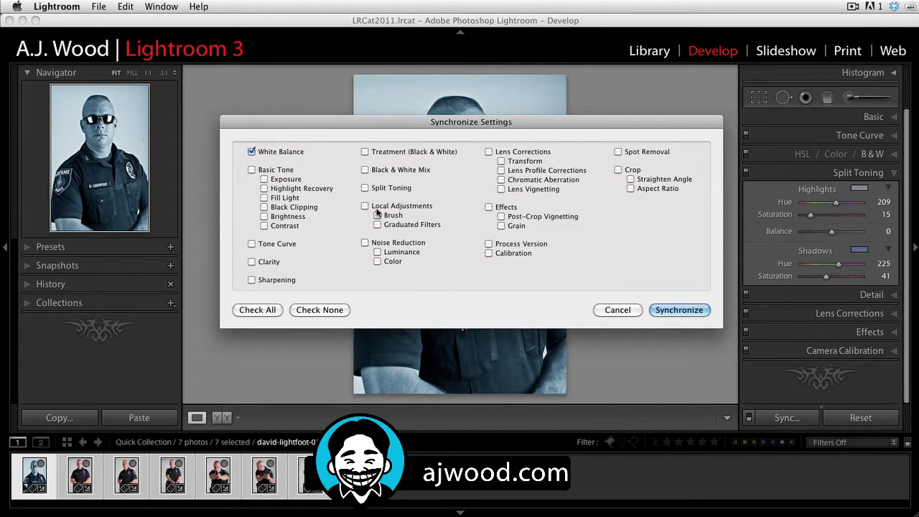
{"action": "left_click", "coordinate": [252, 170]}
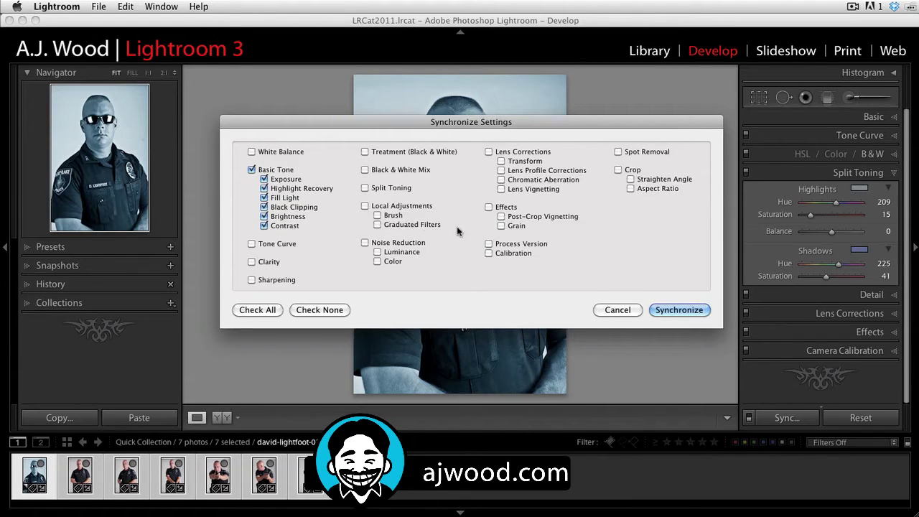
{"action": "left_click", "coordinate": [263, 316]}
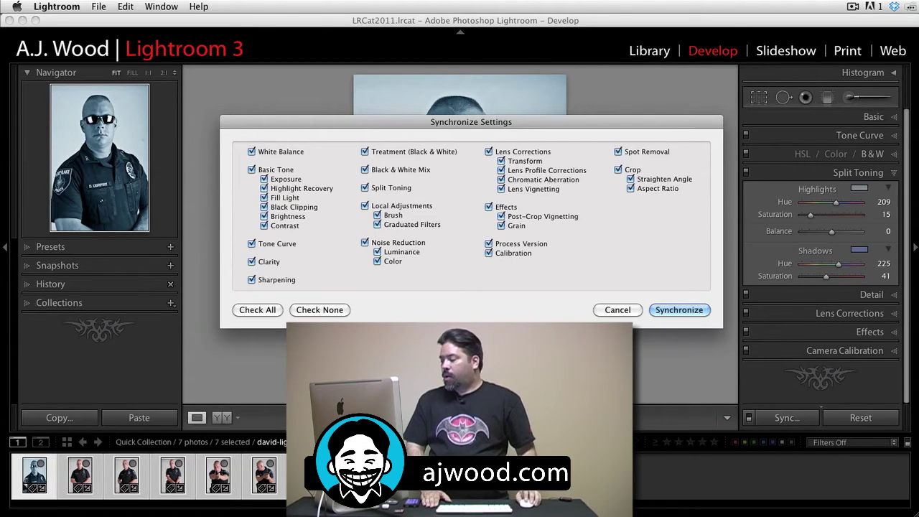
{"action": "left_click", "coordinate": [679, 310]}
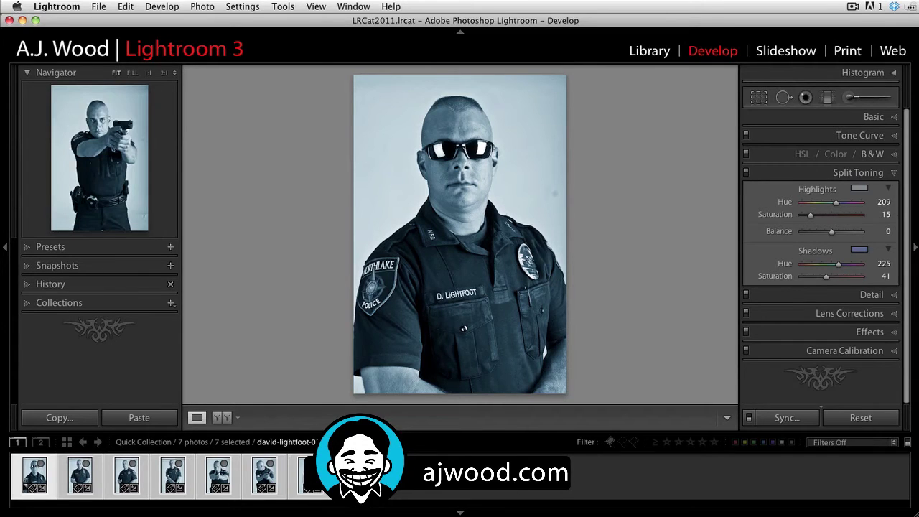
{"action": "left_click", "coordinate": [309, 476]}
{"action": "left_click", "coordinate": [264, 475]}
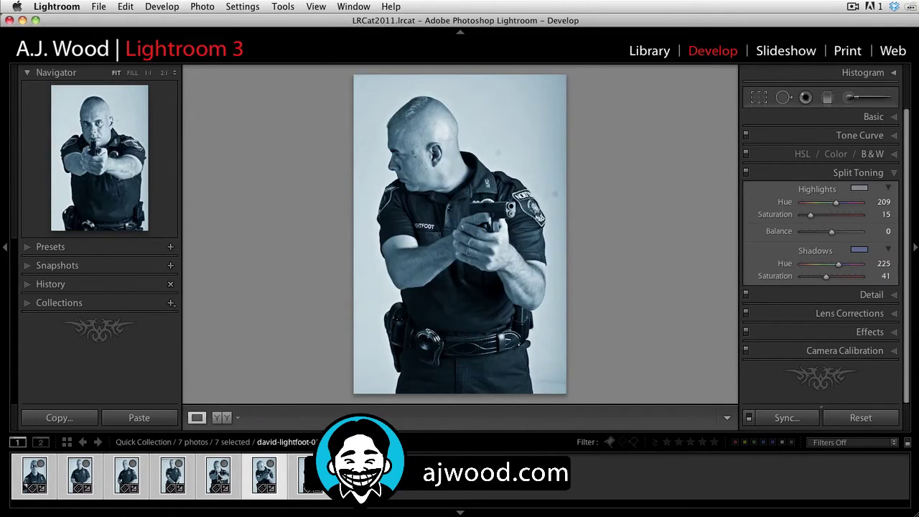
{"action": "key", "text": "Left"}
{"action": "key", "text": "Left"}
{"action": "key", "text": "Left"}
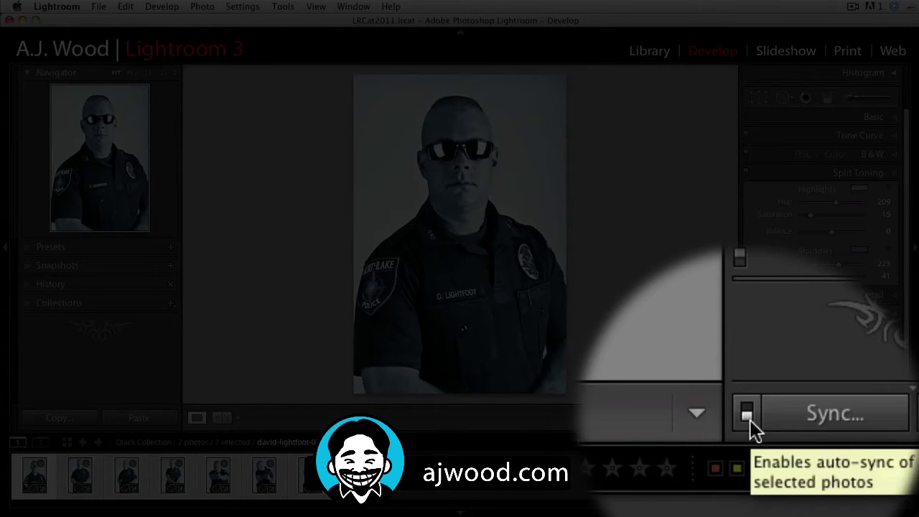
Step: Turn on Auto Sync and reset all seven selected photos to their original settings
{"action": "left_click", "coordinate": [748, 417]}
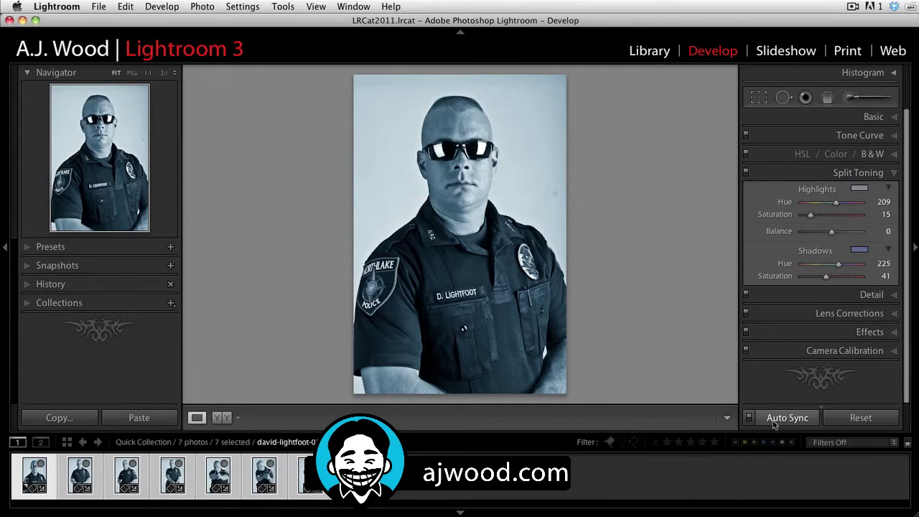
{"action": "left_click", "coordinate": [861, 418]}
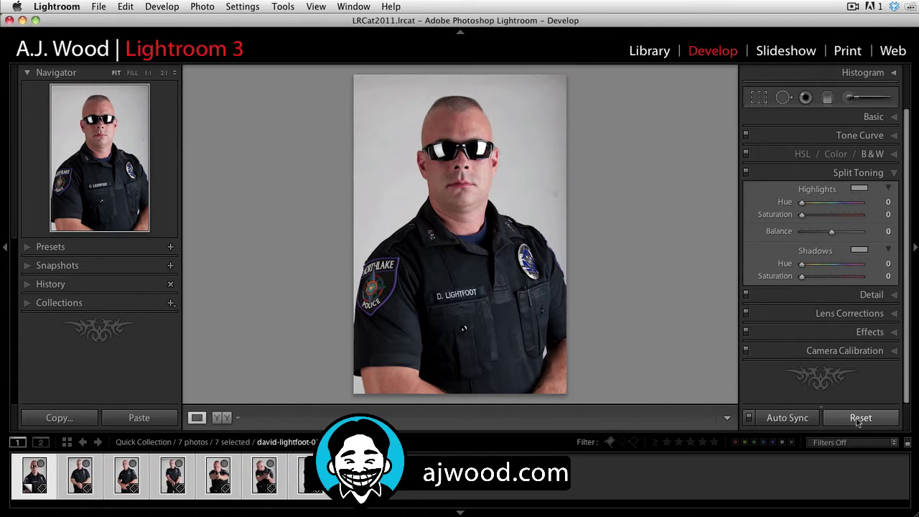
{"action": "left_click", "coordinate": [893, 119]}
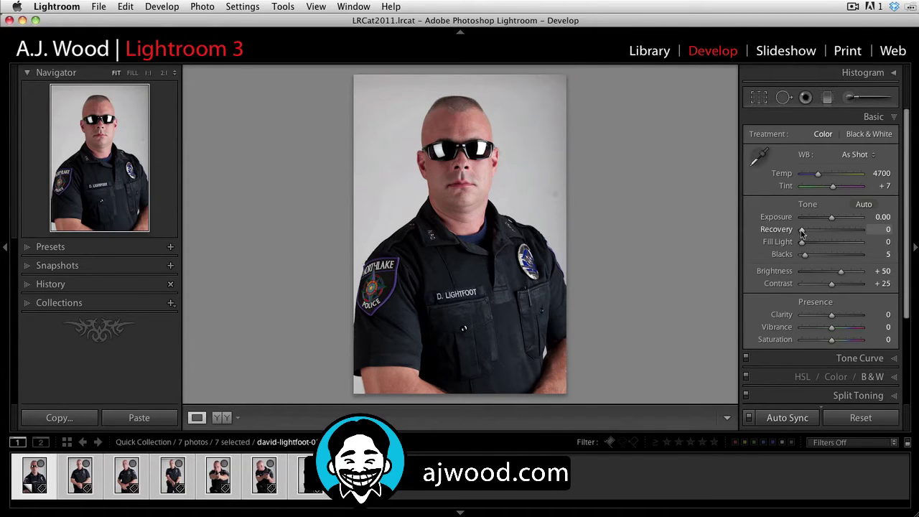
Step: Max out Recovery, Fill Light, Blacks, Contrast and Clarity at 100, and drop Saturation to −56
{"action": "left_click_drag", "start_coordinate": [802, 230], "coordinate": [862, 230]}
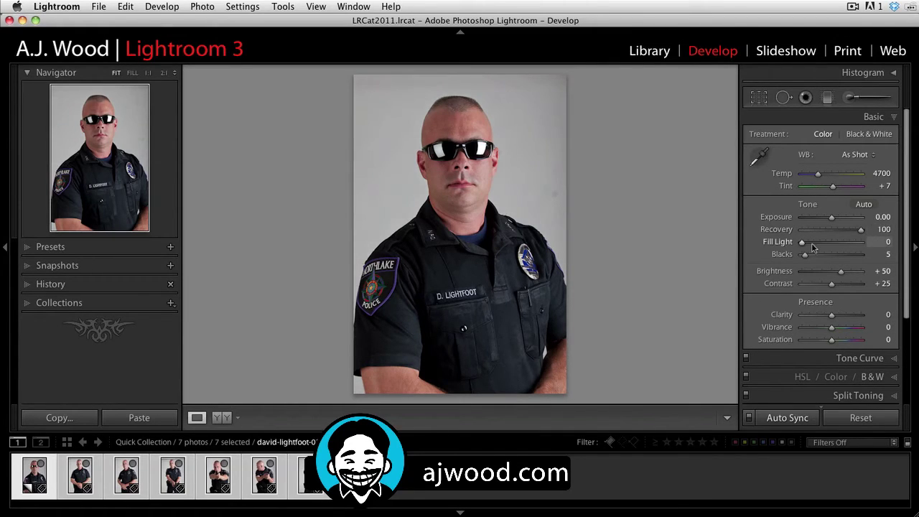
{"action": "left_click_drag", "start_coordinate": [802, 242], "coordinate": [861, 242]}
{"action": "left_click_drag", "start_coordinate": [805, 254], "coordinate": [872, 256]}
{"action": "left_click_drag", "start_coordinate": [832, 284], "coordinate": [884, 287]}
{"action": "left_click_drag", "start_coordinate": [831, 314], "coordinate": [877, 316]}
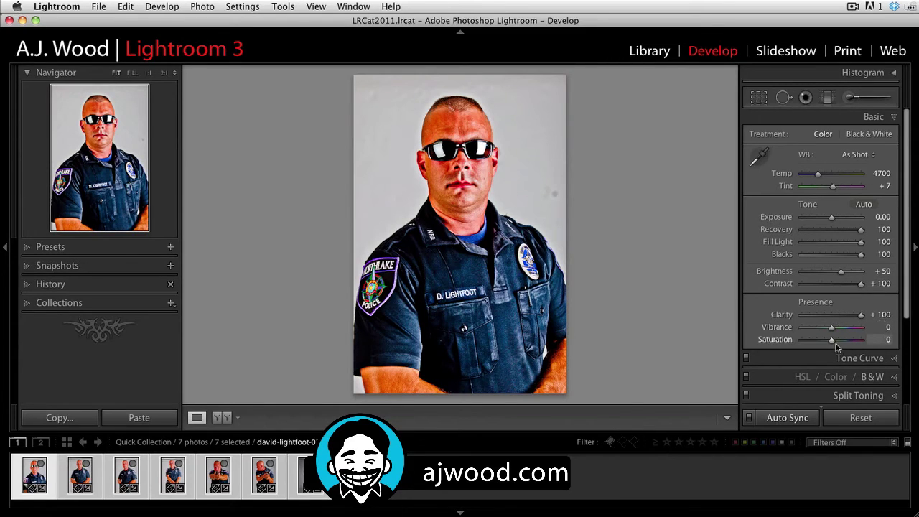
{"action": "left_click_drag", "start_coordinate": [836, 343], "coordinate": [814, 345]}
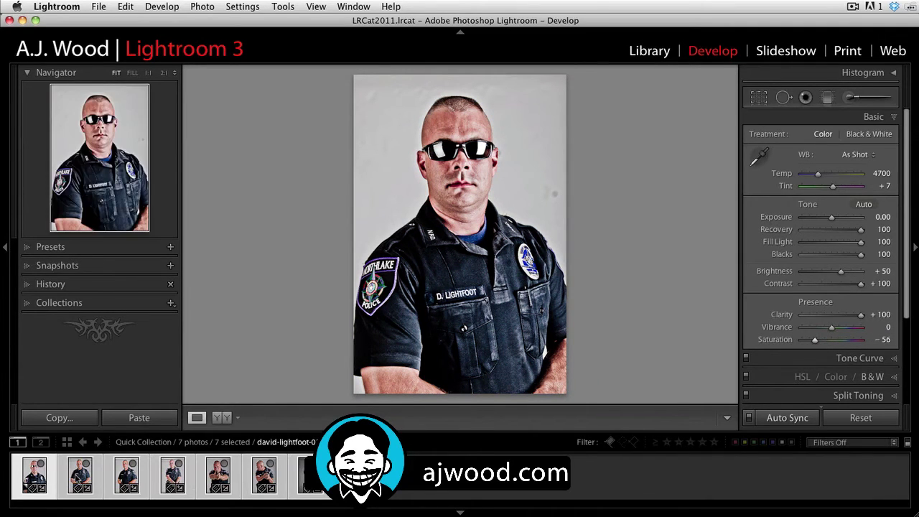
Step: View photos two through seven, ending on the pistol-aiming officer, to check the synced gritty look
{"action": "left_click", "coordinate": [77, 479]}
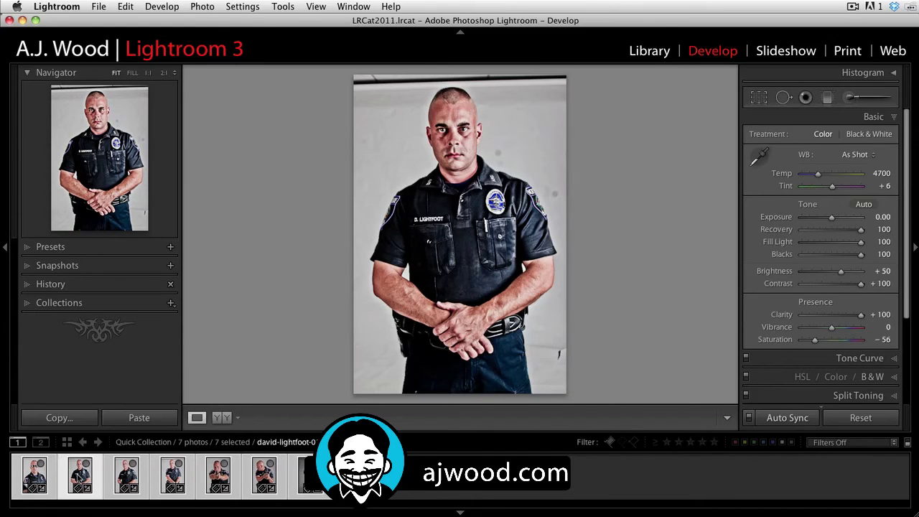
{"action": "left_click", "coordinate": [128, 480]}
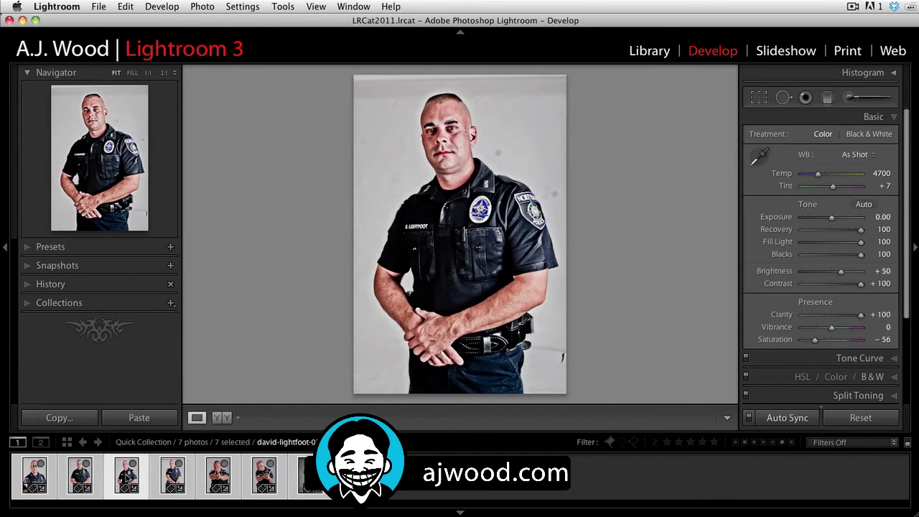
{"action": "left_click", "coordinate": [165, 480]}
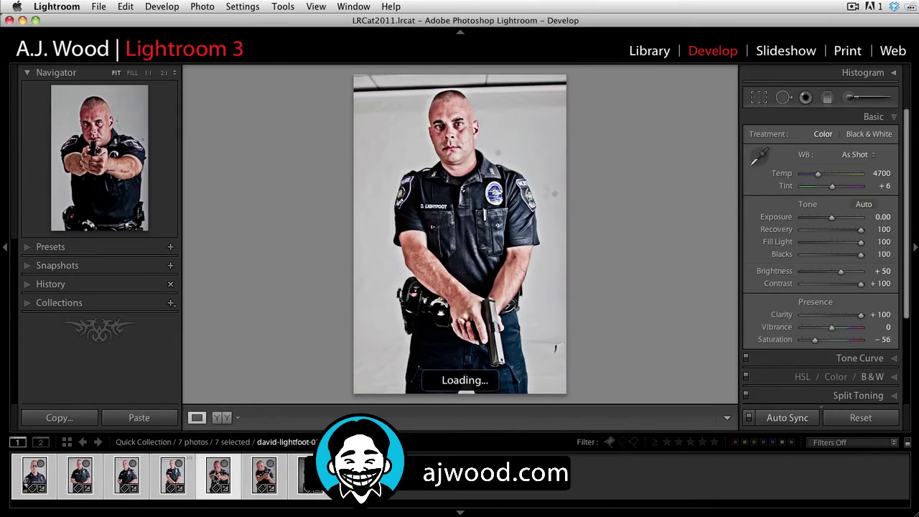
{"action": "left_click", "coordinate": [217, 480]}
{"action": "left_click", "coordinate": [264, 475]}
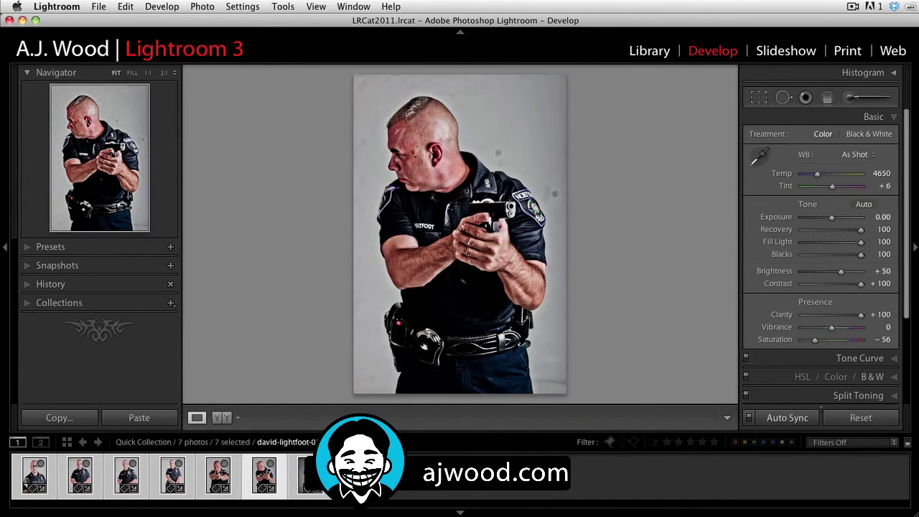
{"action": "left_click", "coordinate": [308, 476]}
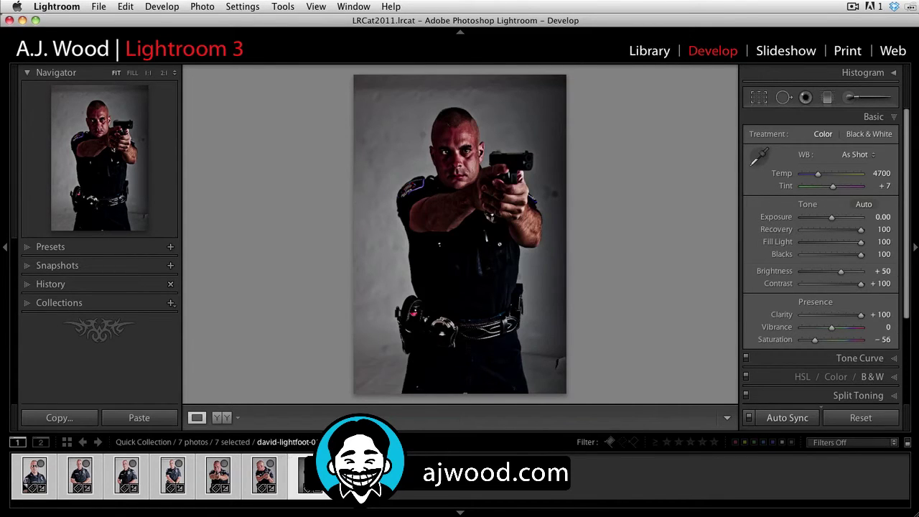